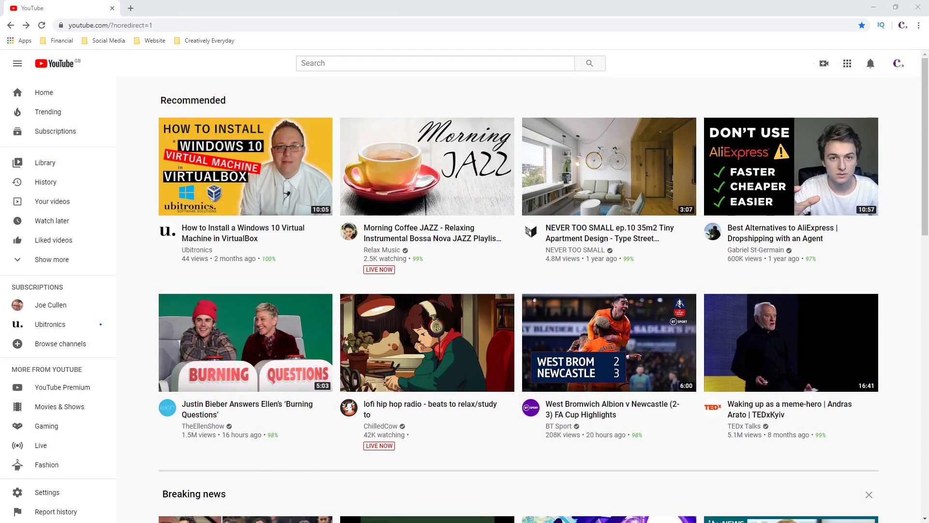
Step: Open the YouTube account menu from the Creatively Everyday avatar at top right
left_click(899, 65)
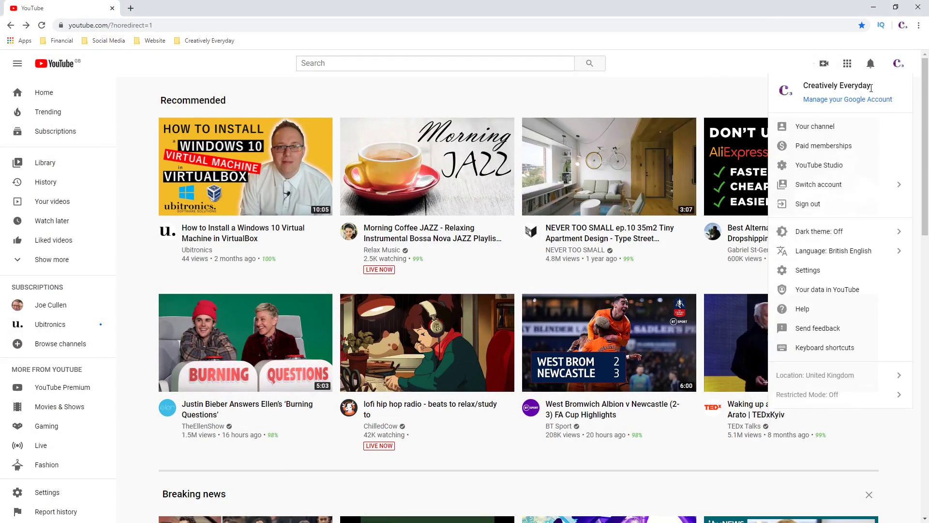
Step: Go from YouTube Settings via 'Add or remove manager(s)' to the Creatively Everyday Brand Account page
left_click(808, 270)
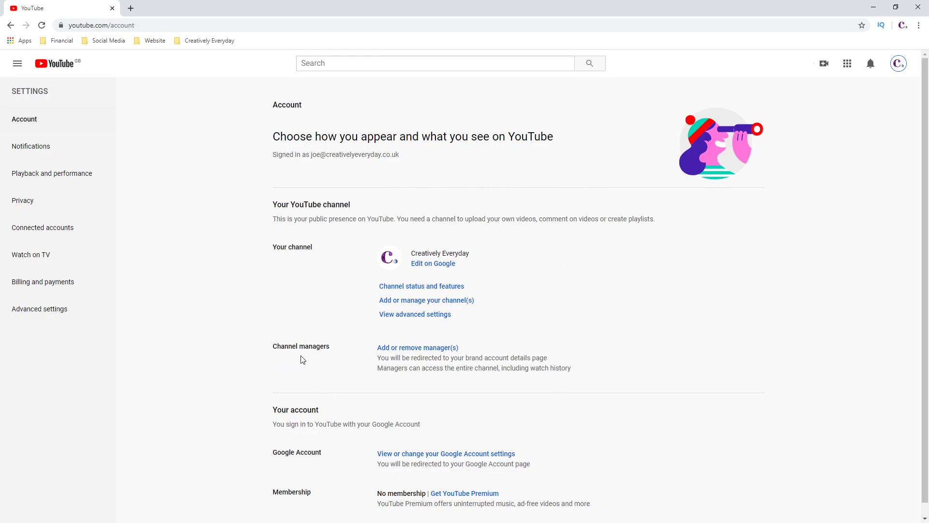
left_click(404, 349)
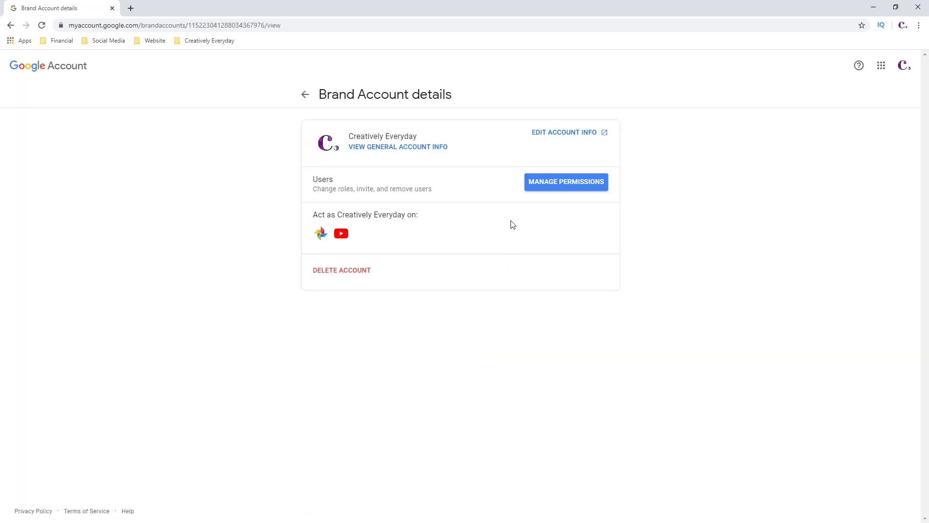
Step: Show Creatively Everyday's Manage permissions list and start an empty Add new users invite
left_click(554, 184)
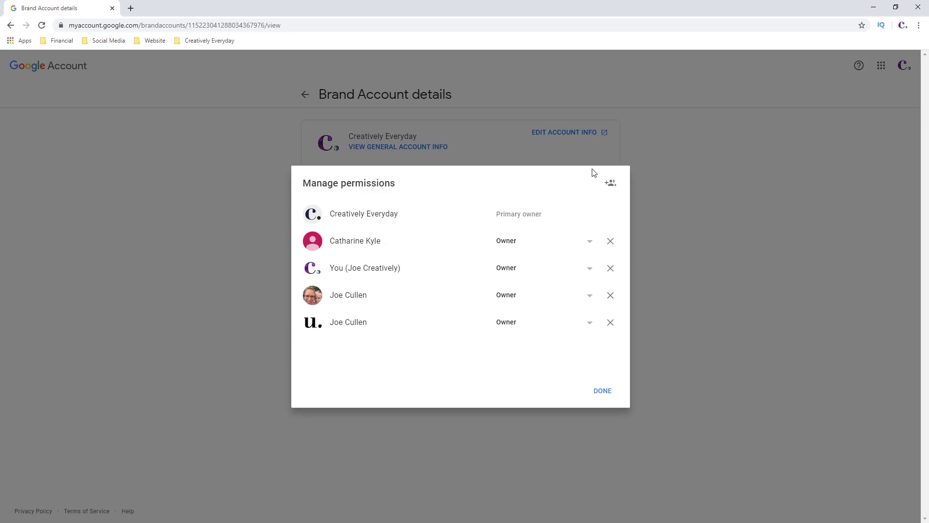
left_click(611, 186)
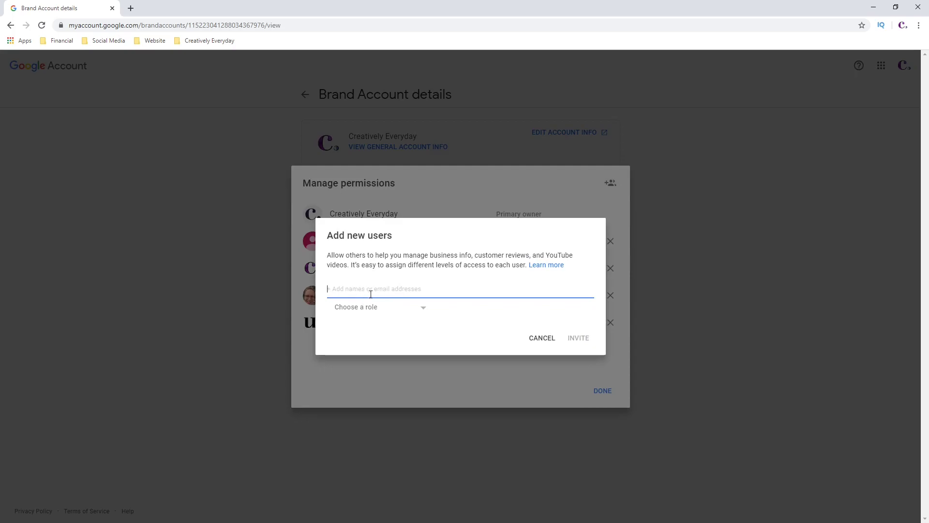
left_click(416, 308)
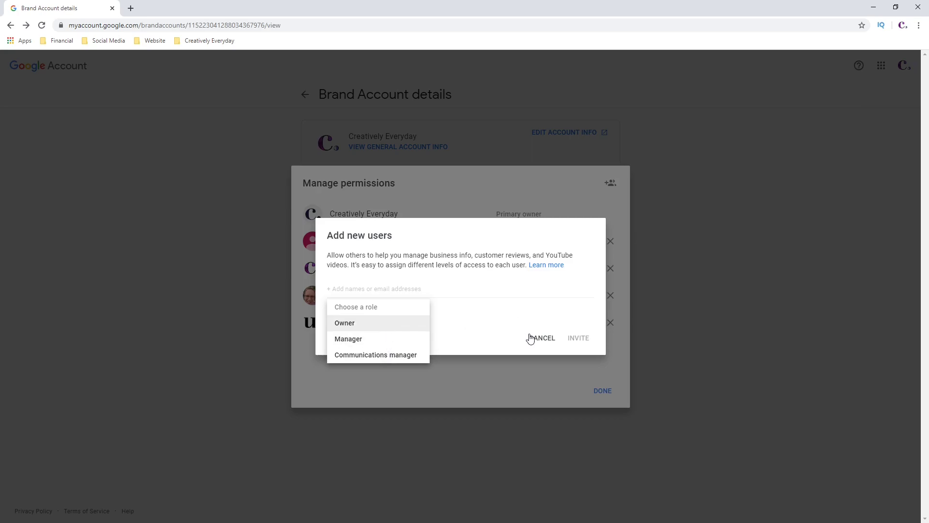
left_click(505, 332)
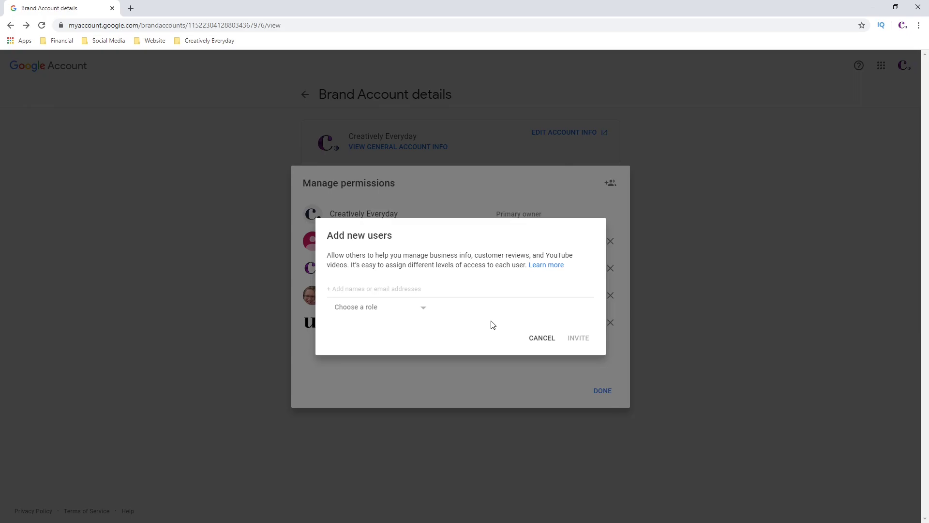
left_click(395, 289)
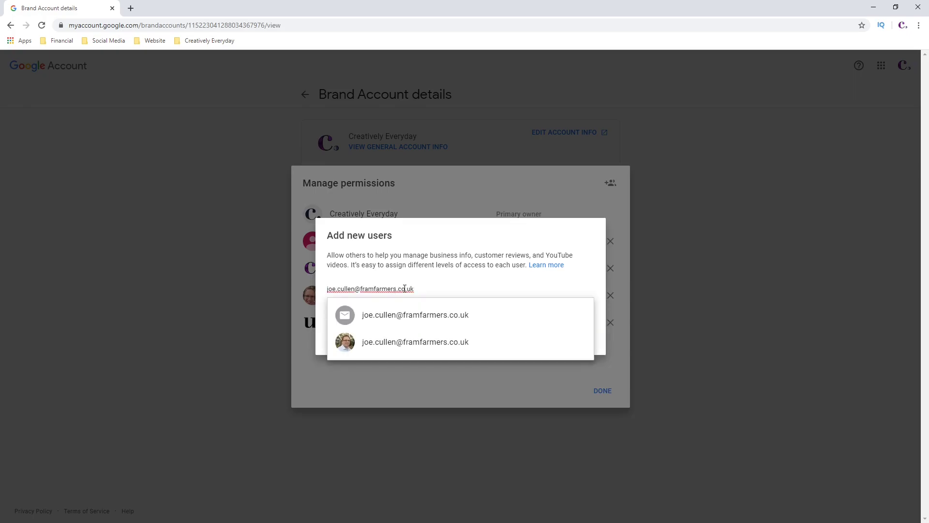
left_click(353, 347)
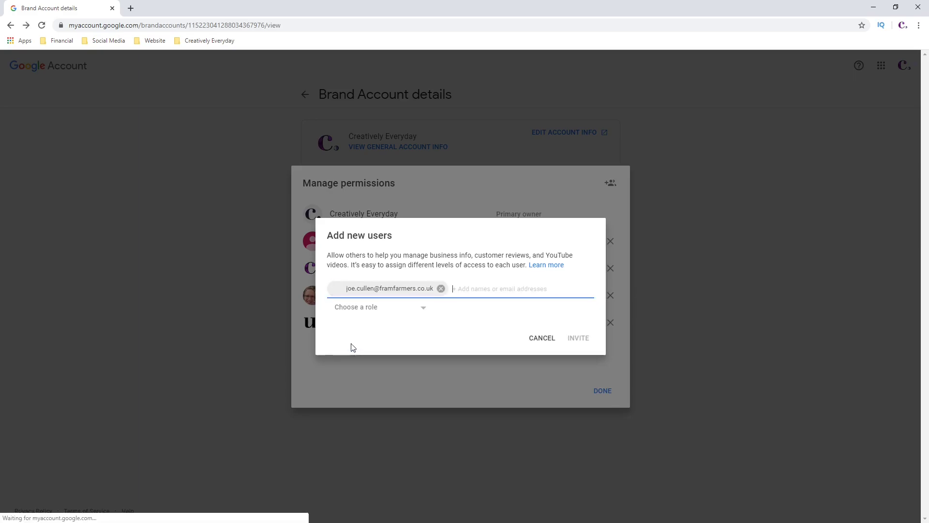
left_click(421, 314)
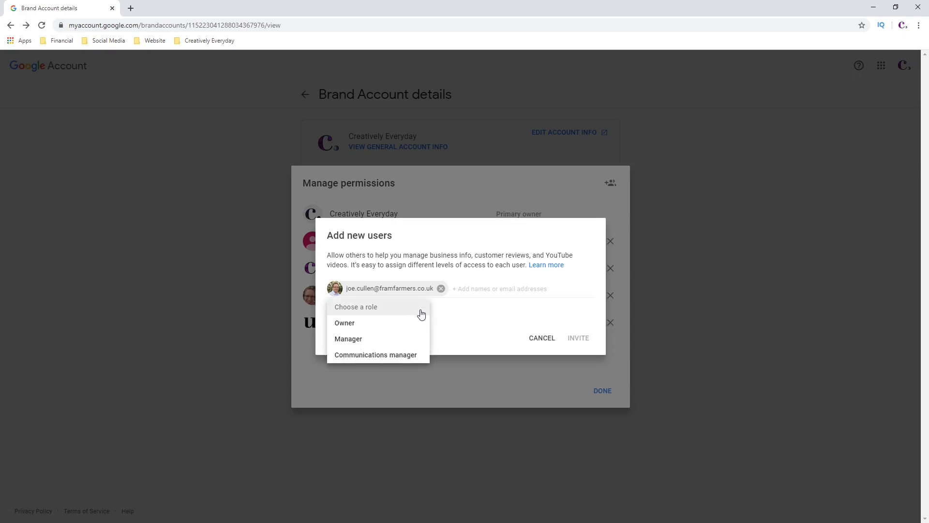
left_click(355, 340)
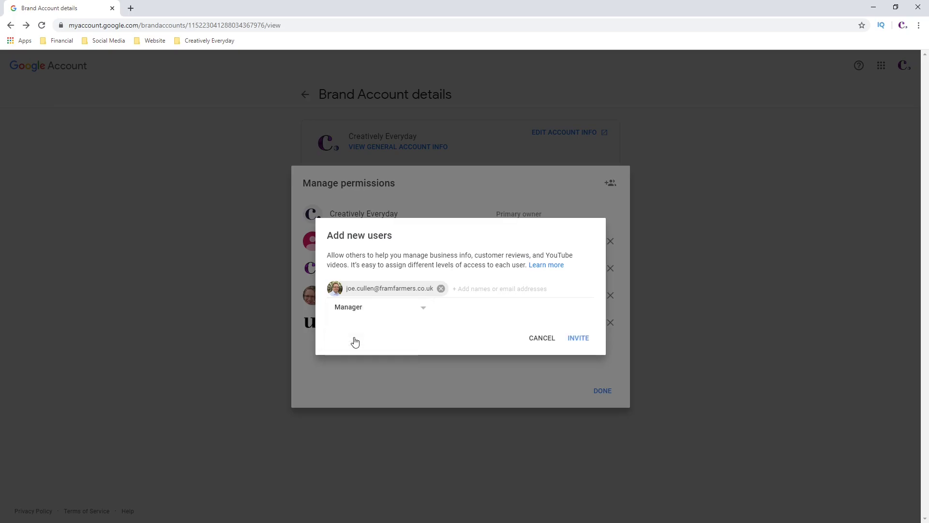
left_click(579, 339)
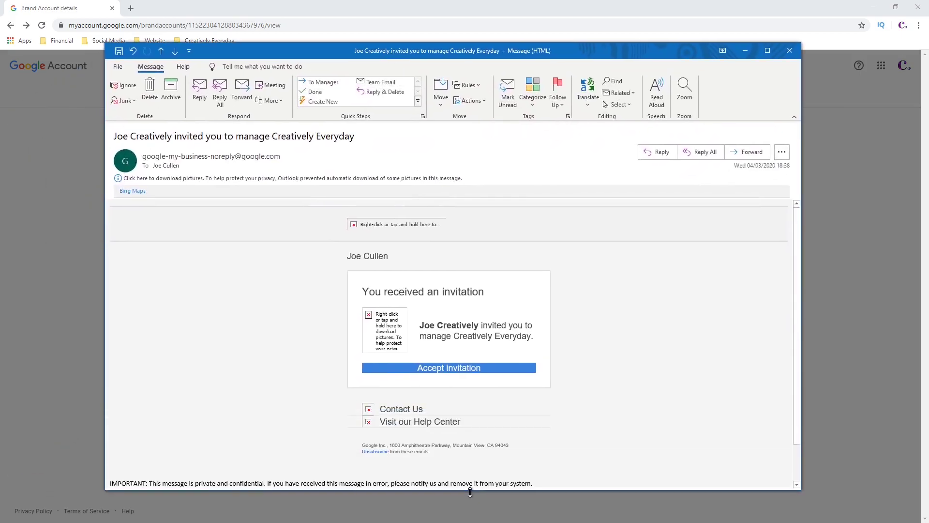
Step: Enlarge the Outlook invitation email, download its blocked pictures, then close it
left_click_drag(475, 411, 471, 491)
left_click(269, 178)
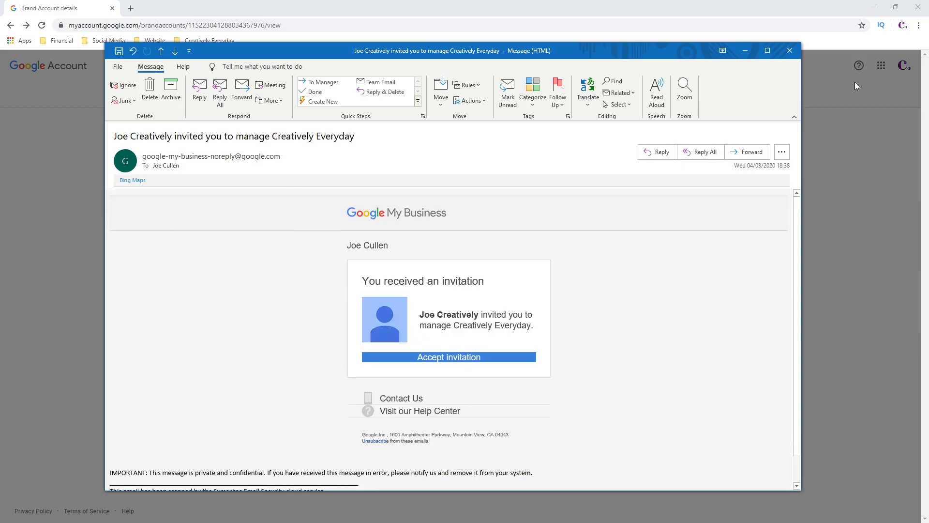
left_click(790, 51)
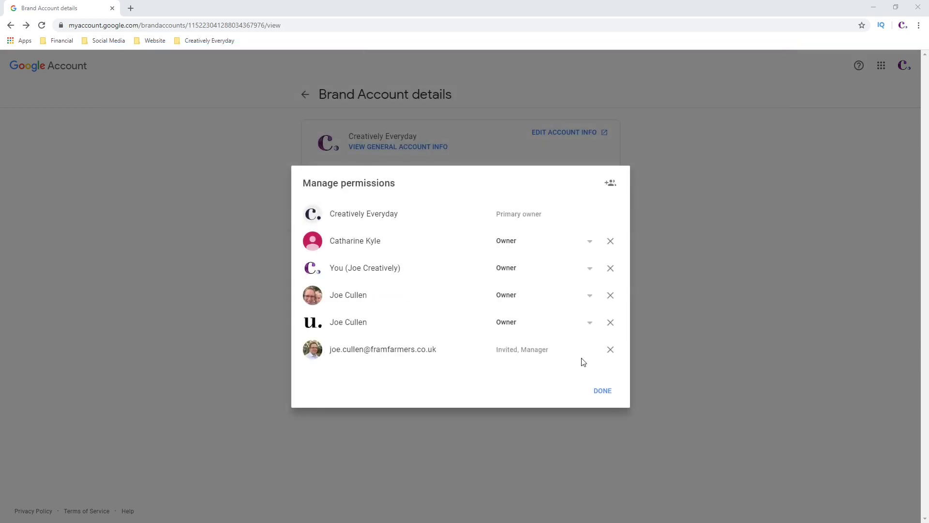
left_click(612, 352)
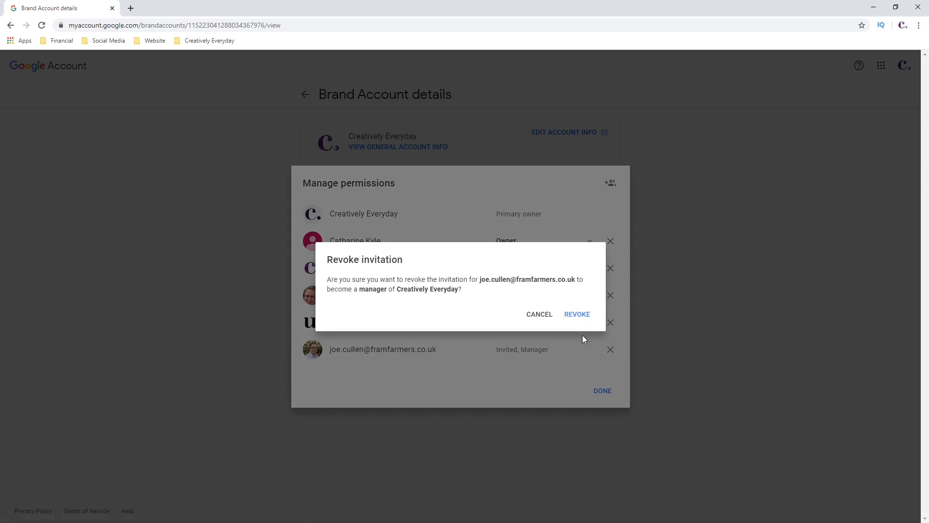
left_click(578, 315)
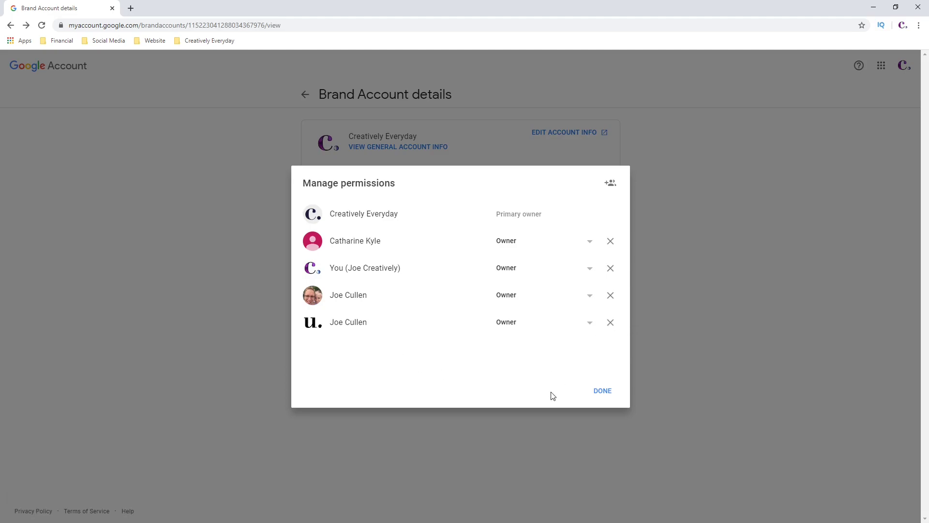
Step: Dismiss the permissions dialog with DONE and navigate back twice to YouTube's homepage
left_click(601, 392)
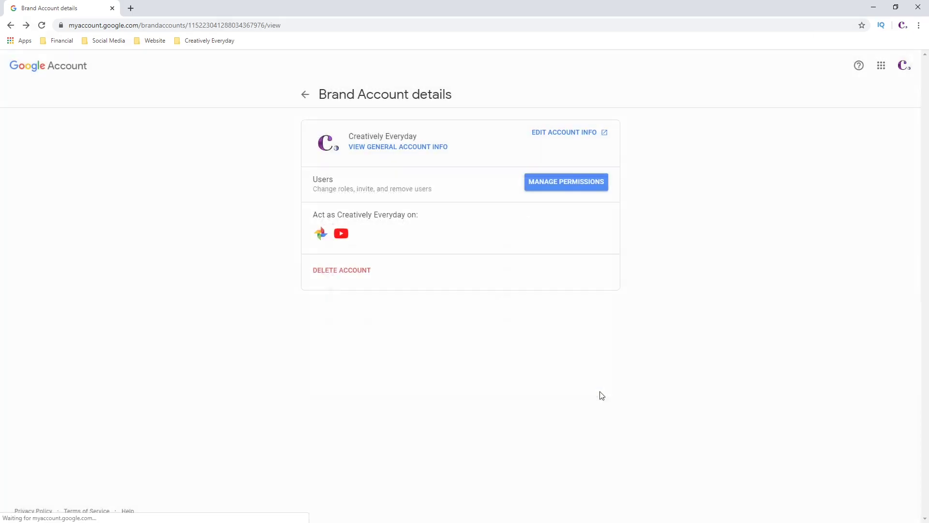
left_click(10, 26)
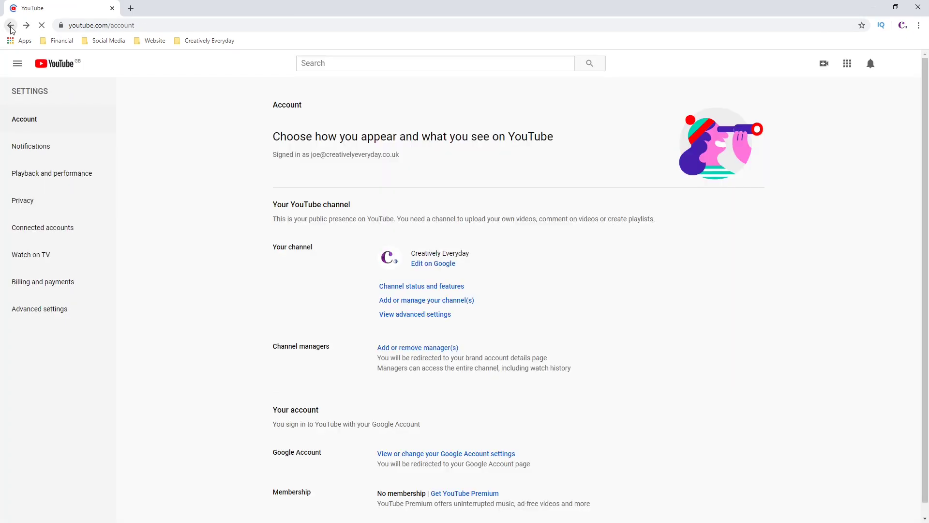
left_click(11, 26)
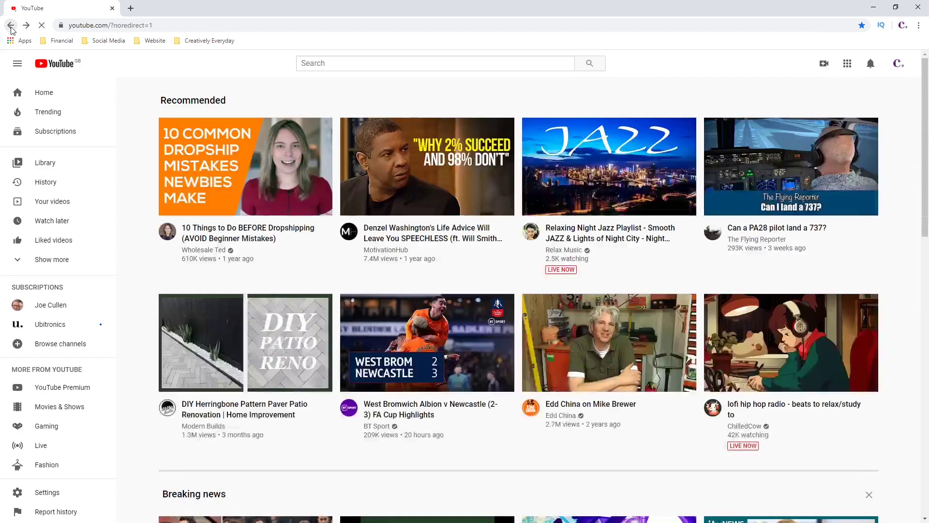